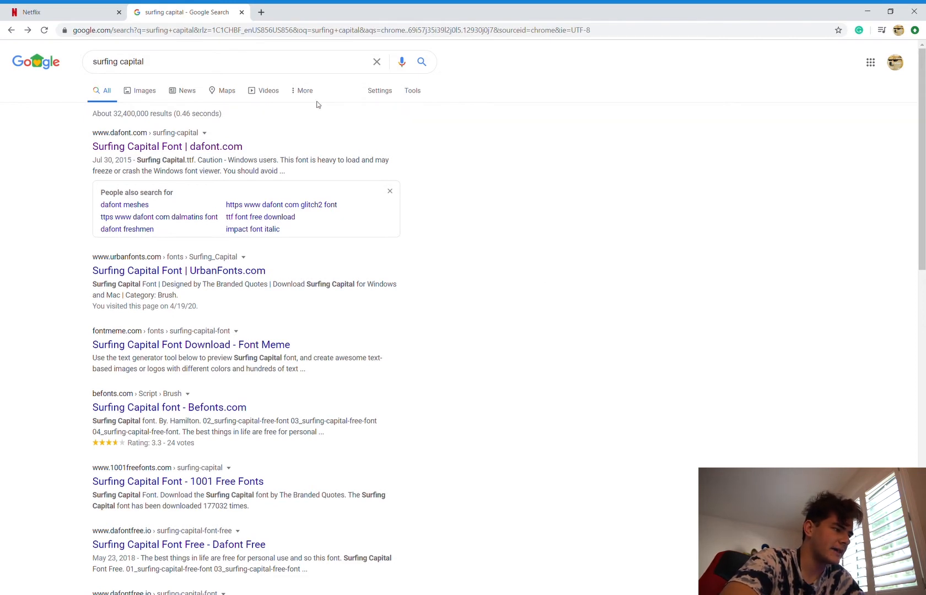
Step: Open the dafont.com page for the Surfing Capital font from the search results
left_click(214, 147)
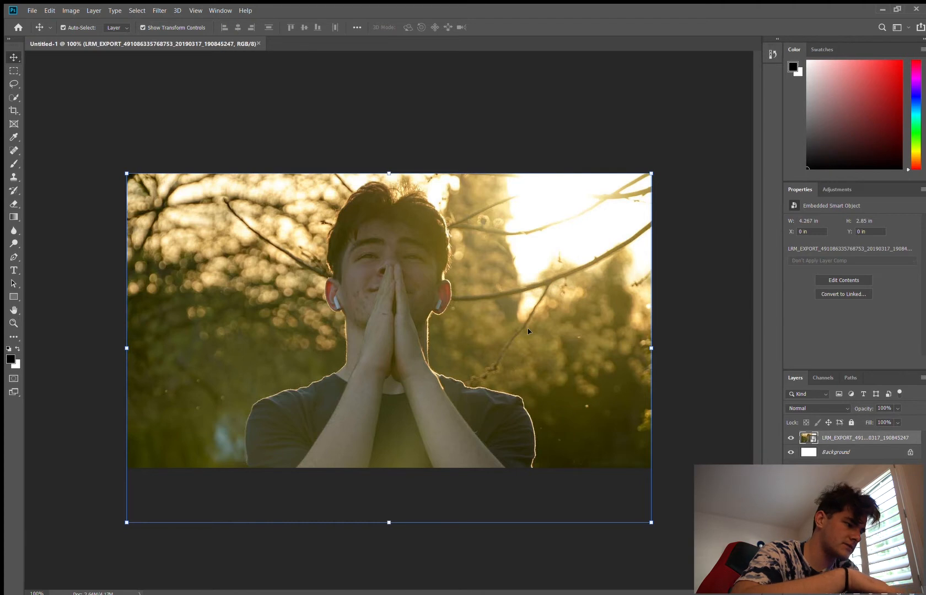
Step: In Photoshop, pick the Quick Selection tool and duplicate the photo layer, keeping the default copy name
left_click(625, 119)
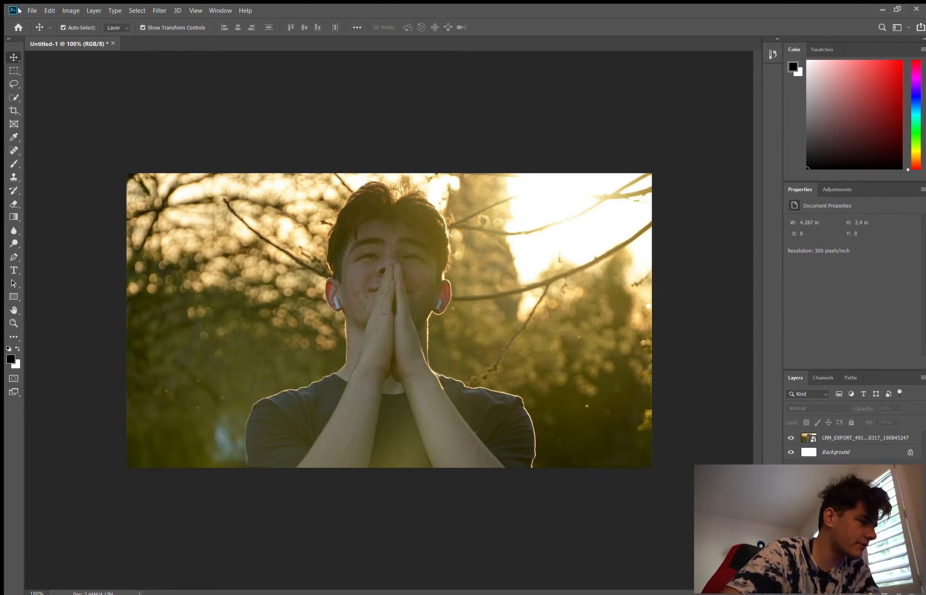
left_click(10, 103)
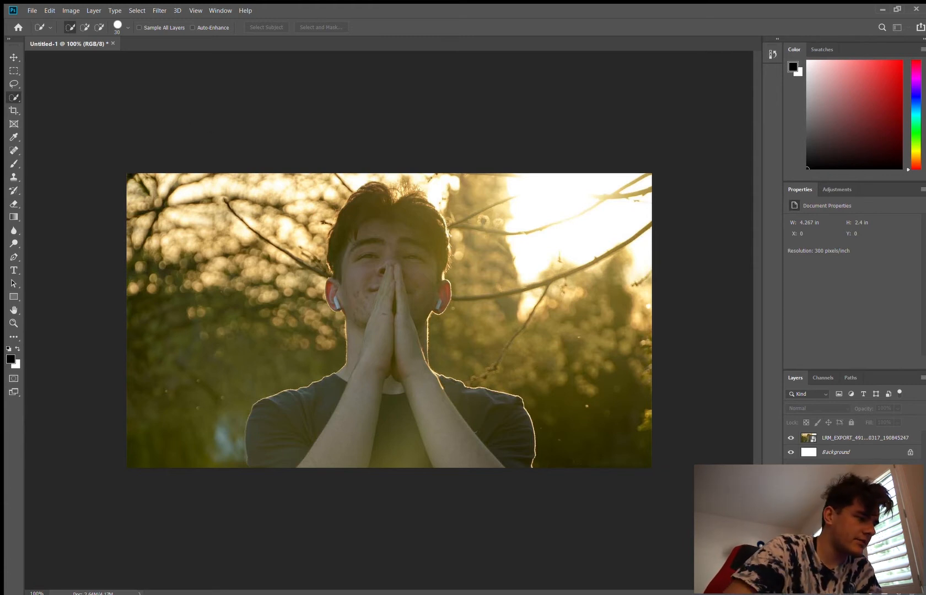
left_click(864, 439)
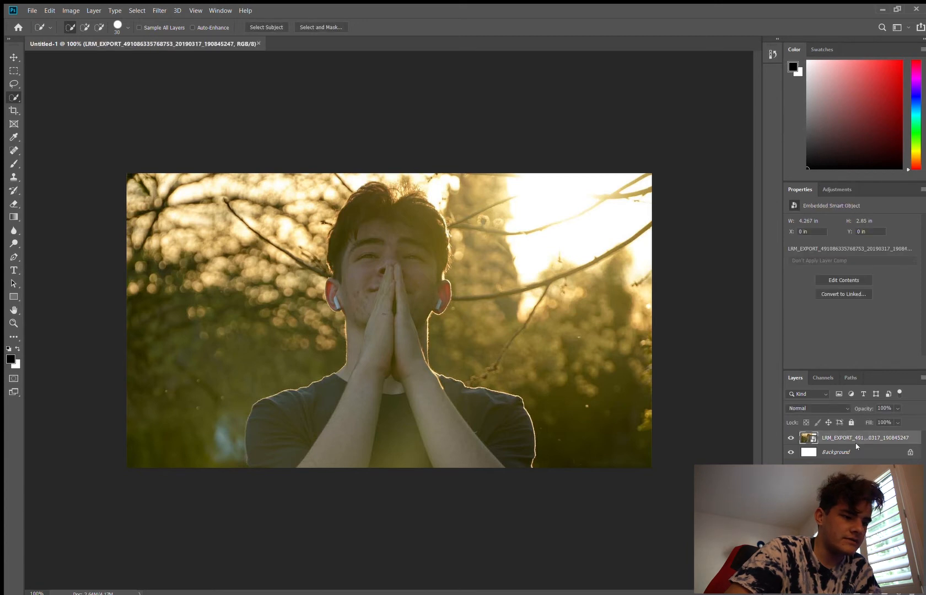
left_click(832, 35)
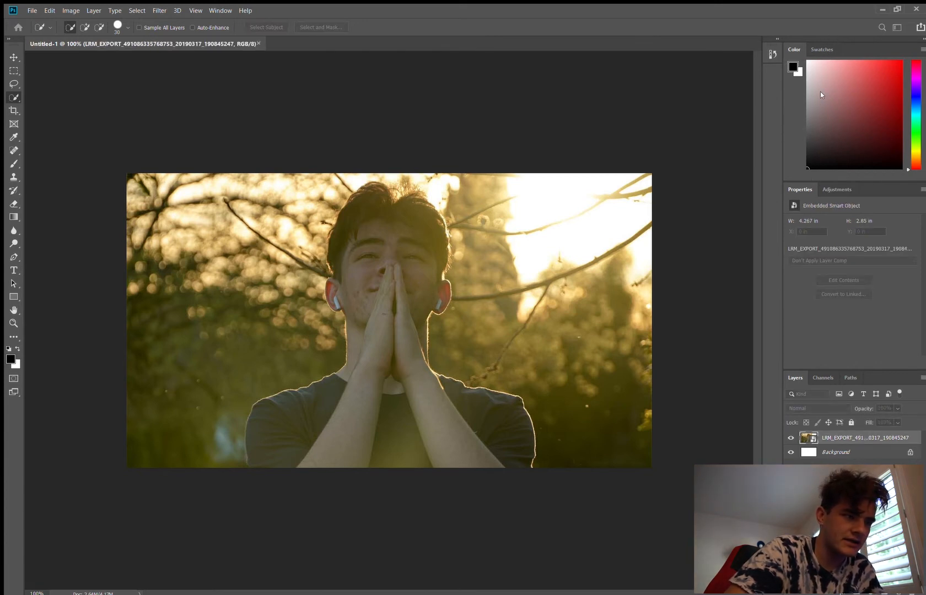
left_click(551, 171)
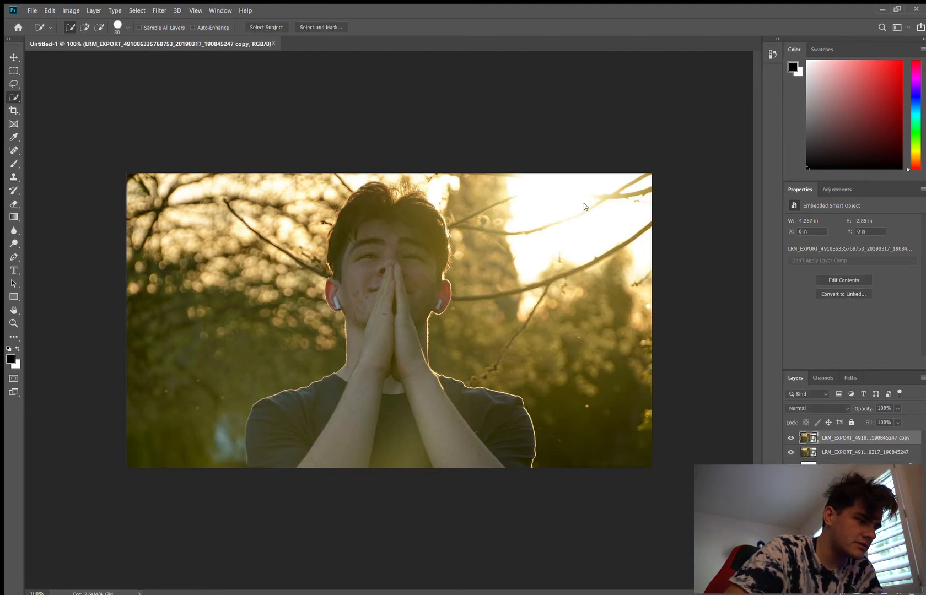
Step: On the copied photo layer, quick-select the man with both shoulders and add a layer mask revealing only that selection
left_click(846, 453)
left_click(849, 437)
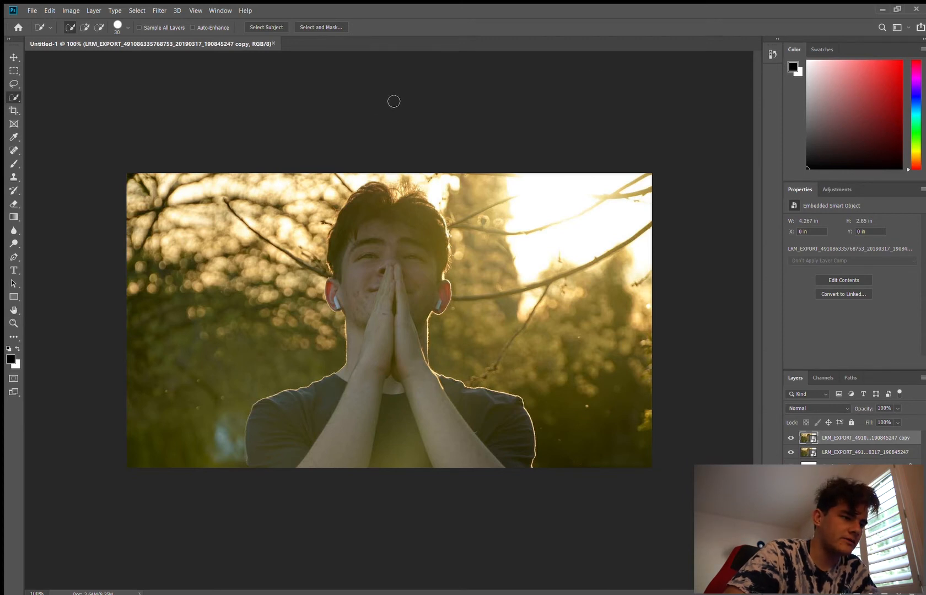
left_click(845, 453)
left_click(844, 439)
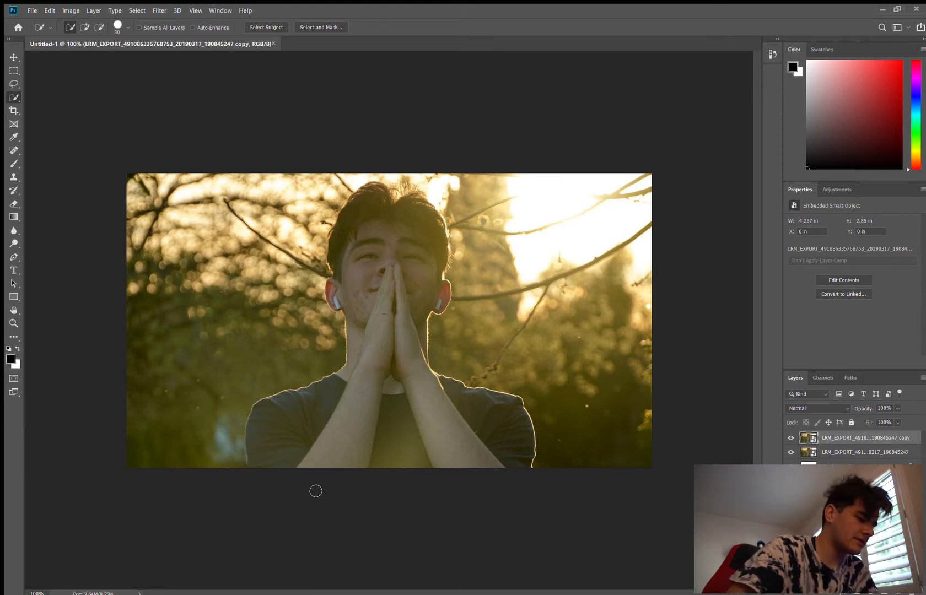
mouse_move(259, 461)
left_mouse_down()
mouse_move(385, 396)
mouse_move(396, 358)
mouse_move(390, 319)
mouse_move(351, 297)
left_mouse_up()
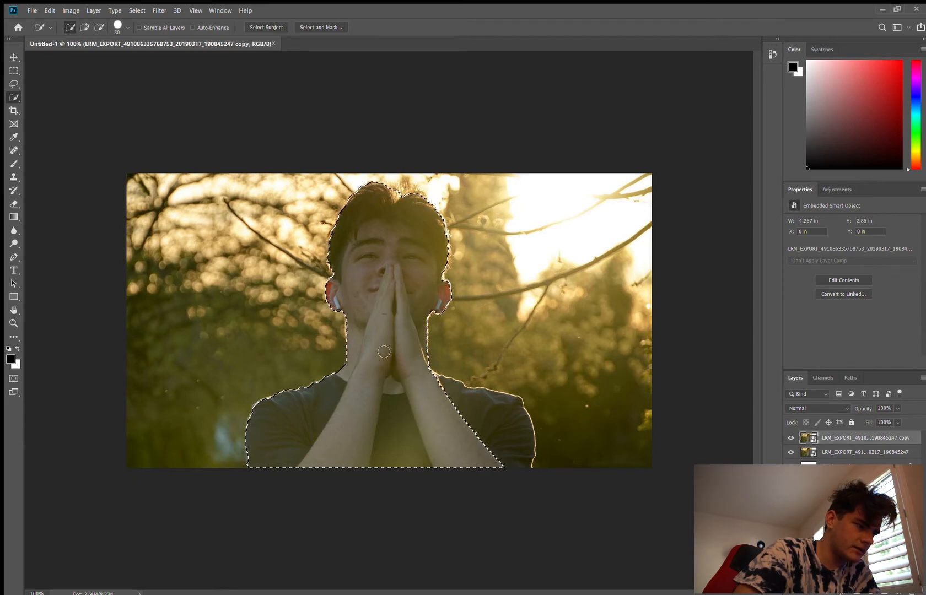
left_click(504, 456)
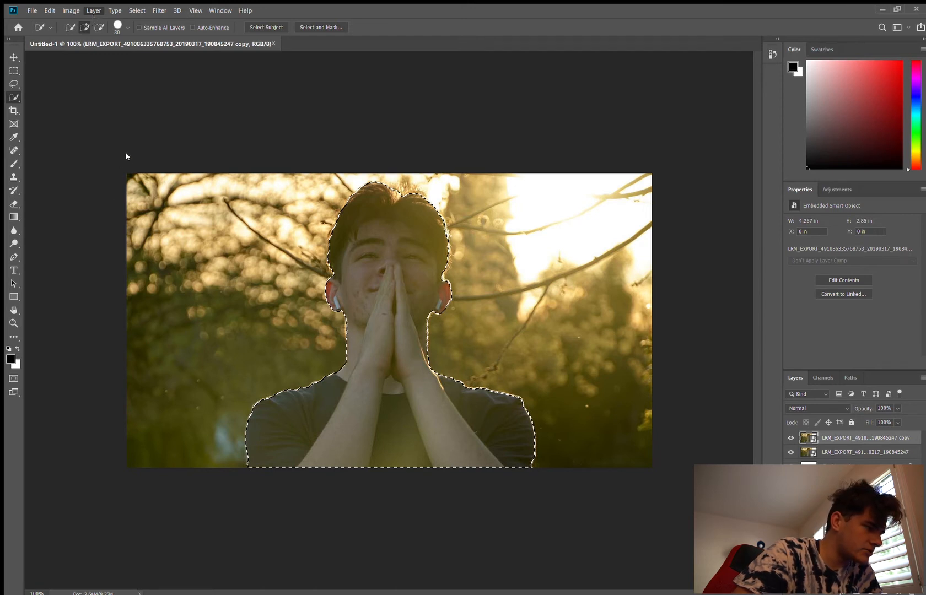
left_click(222, 183)
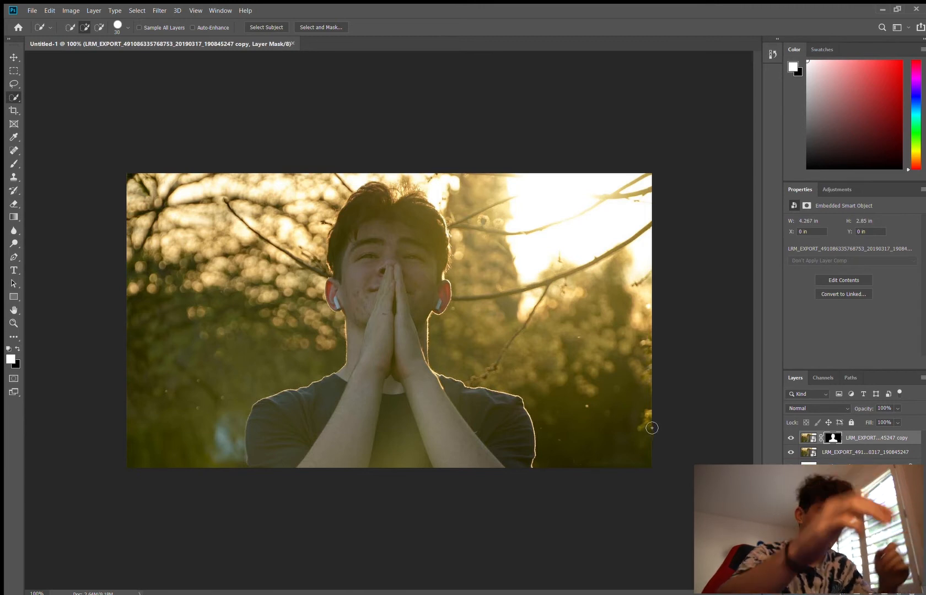
Step: Temporarily hide the original photo layer to check the masked cut-out, and show the layer again
left_click(792, 452)
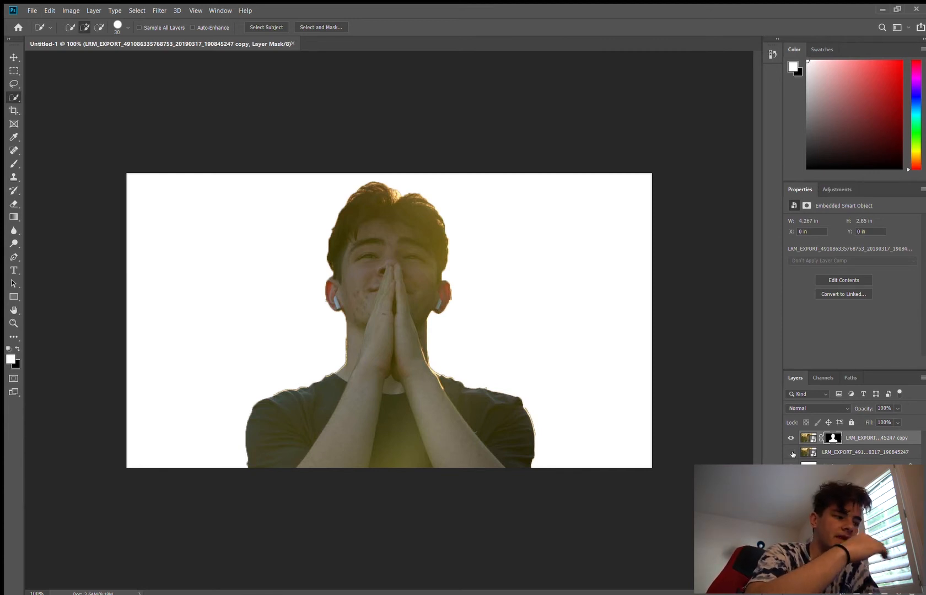
left_click(791, 453)
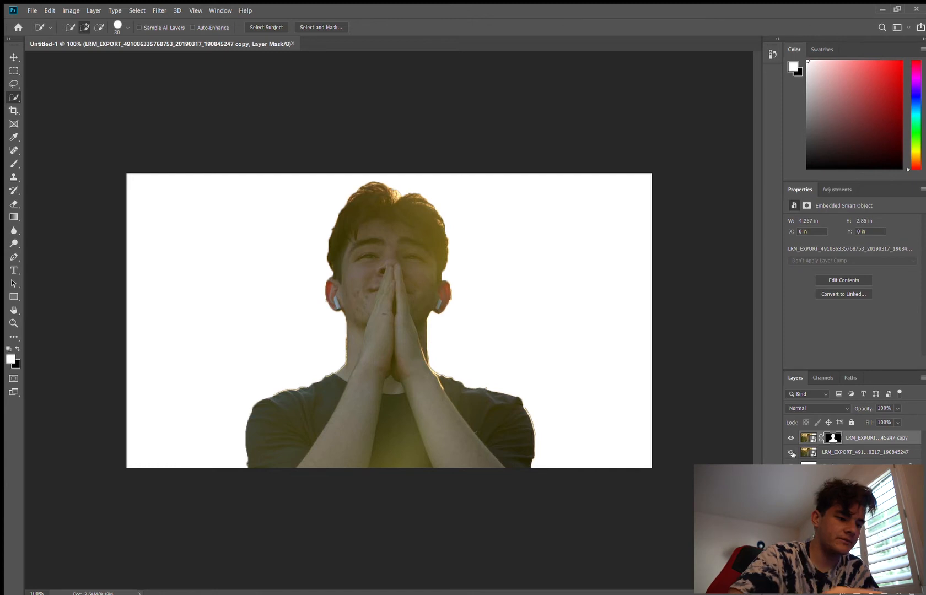
left_click(792, 453)
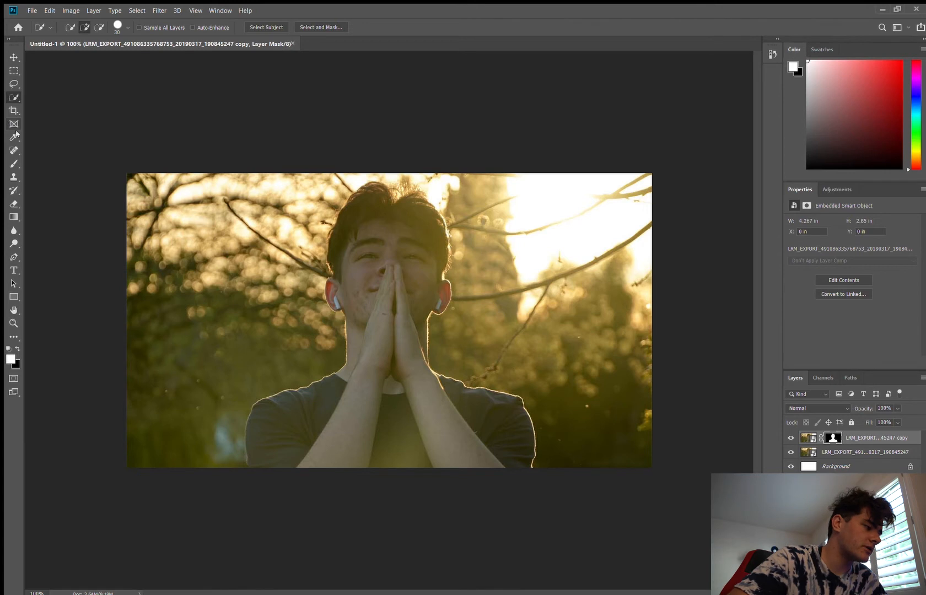
Step: Add two-line text reading "Text Behind" and "Object Tutorial" over the trees beside the man's head
left_click(6, 266)
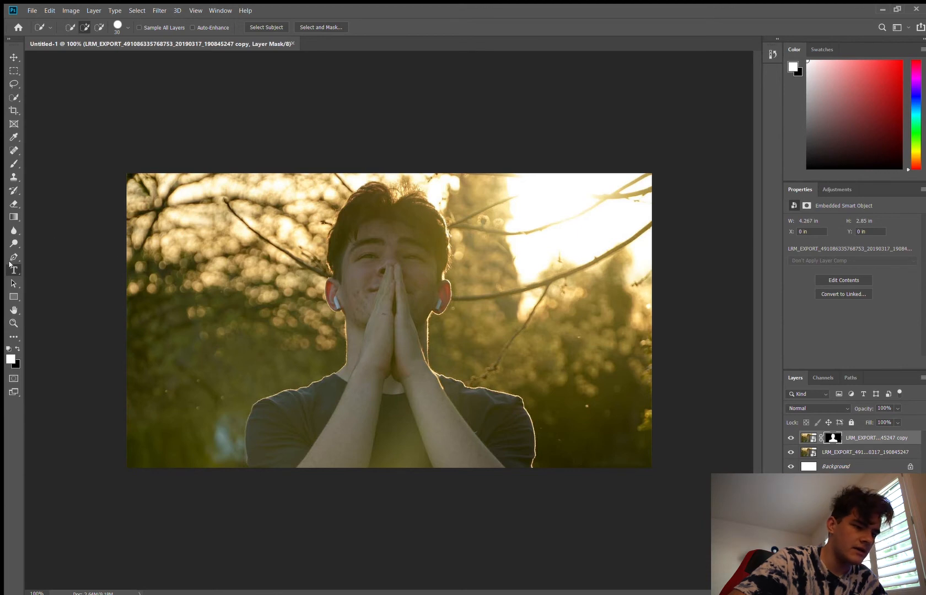
left_click(12, 269)
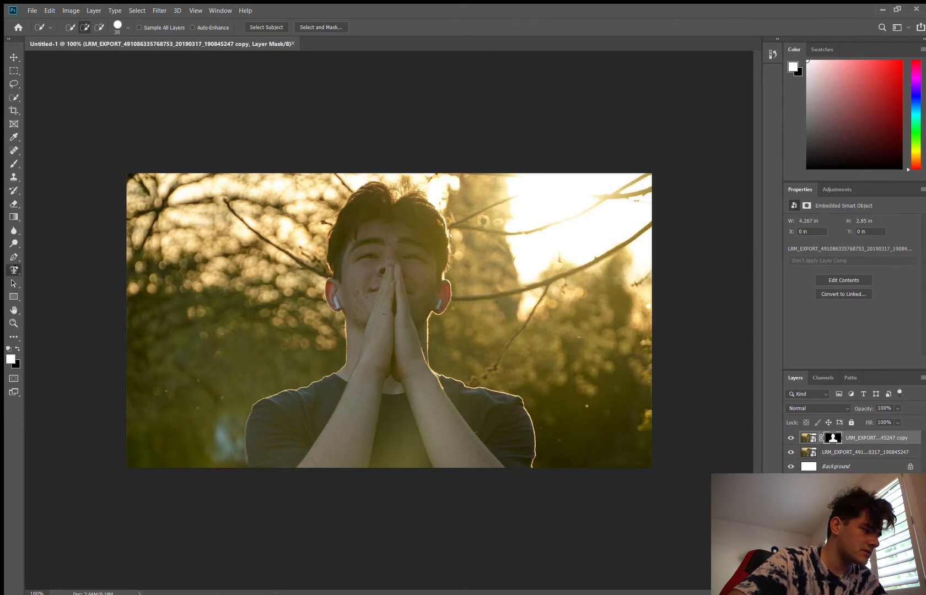
left_click(199, 251)
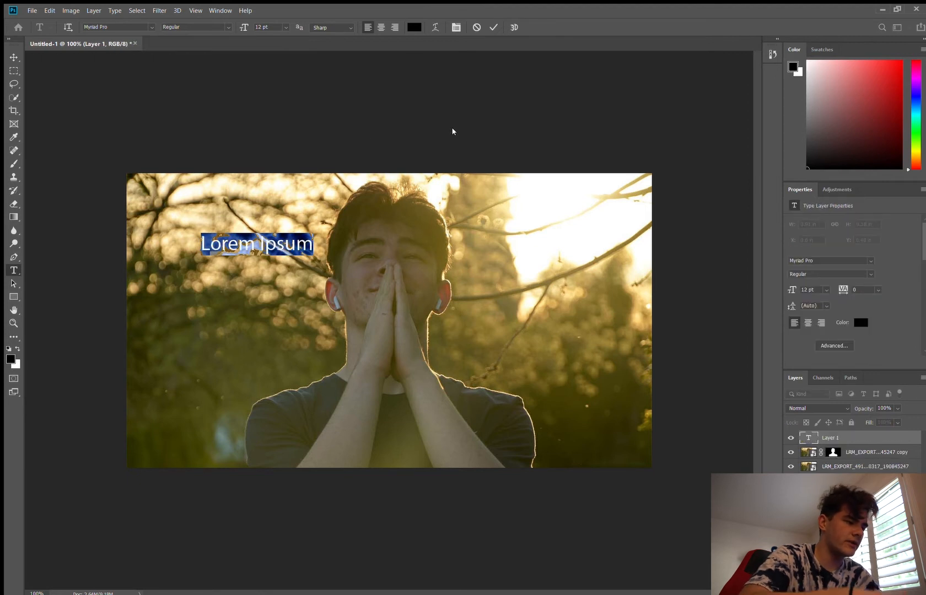
key("BackSpace")
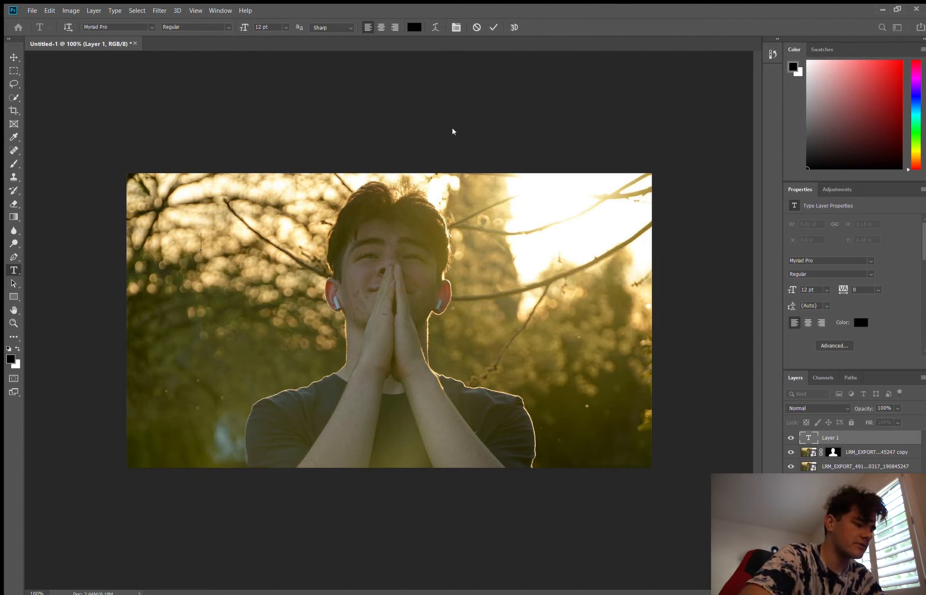
type("Text Behind")
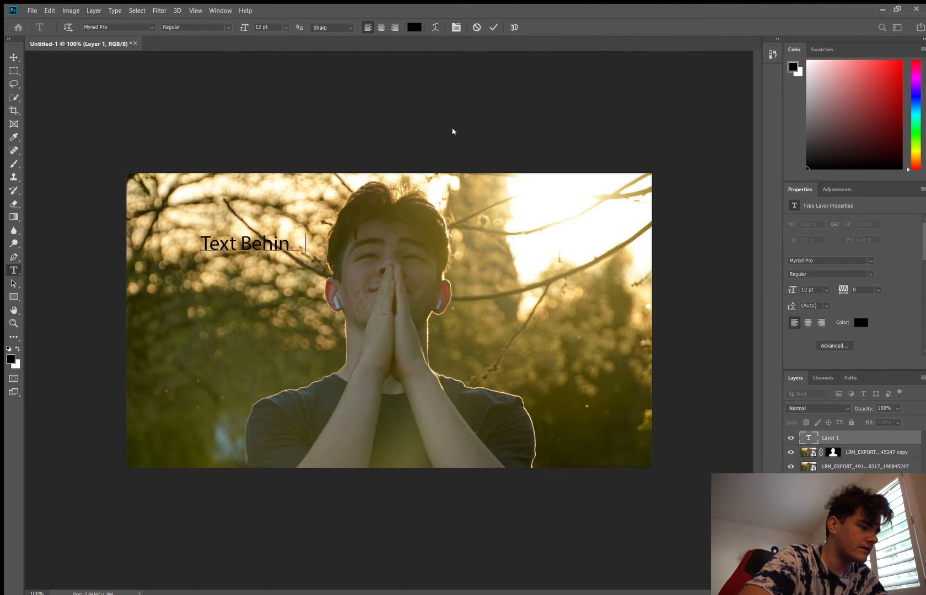
key("Return")
type("Obe")
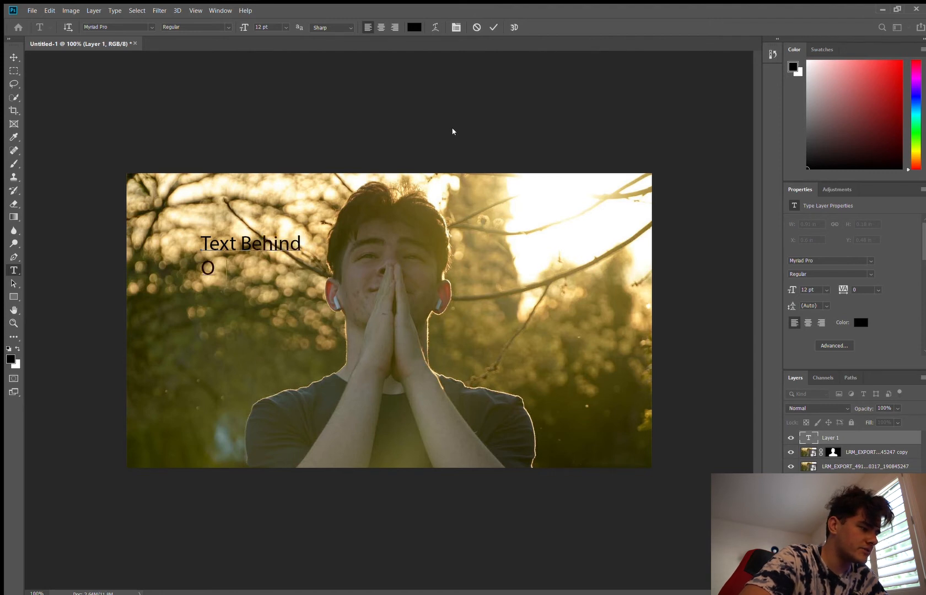
key("BackSpace")
type("ject")
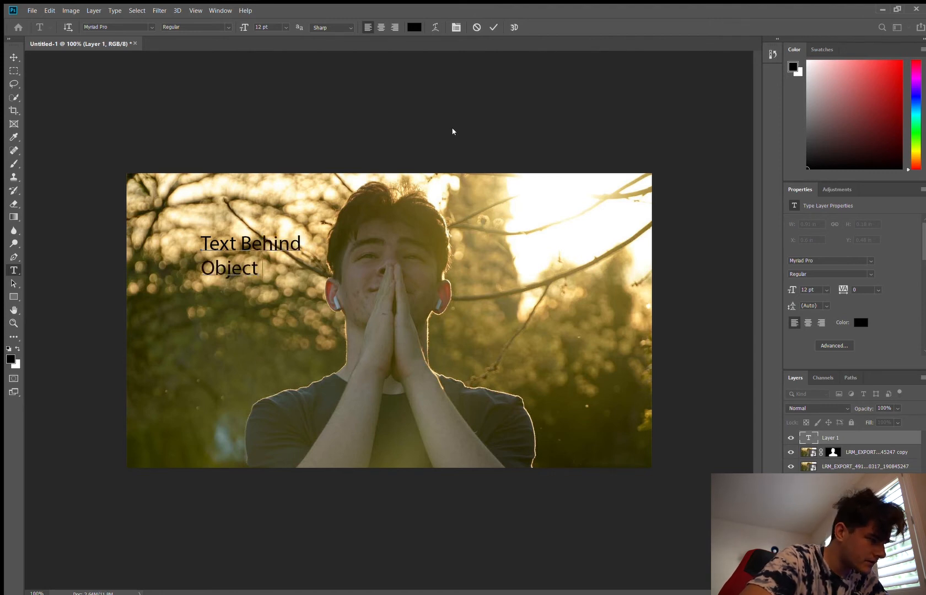
key("BackSpace")
key("BackSpace")
key("BackSpace")
type("ect Tutor")
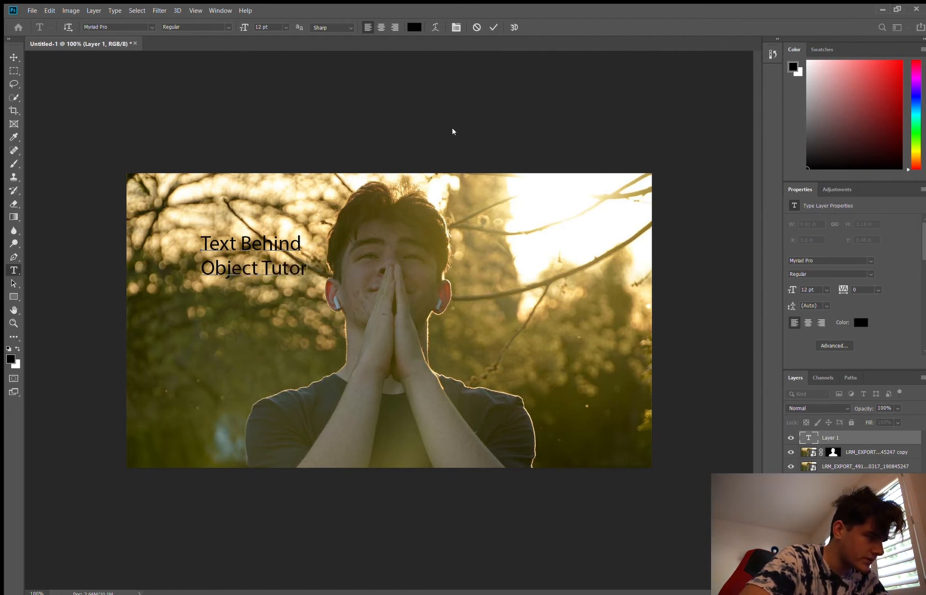
type("ial")
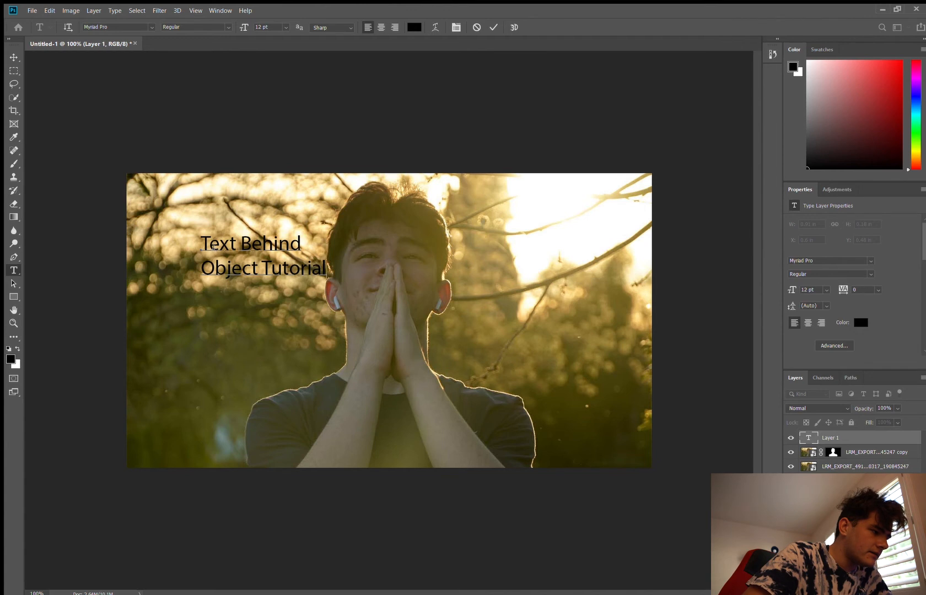
Step: Change the font of both text lines to Surfing Capital
left_click_drag(201, 243, 345, 272)
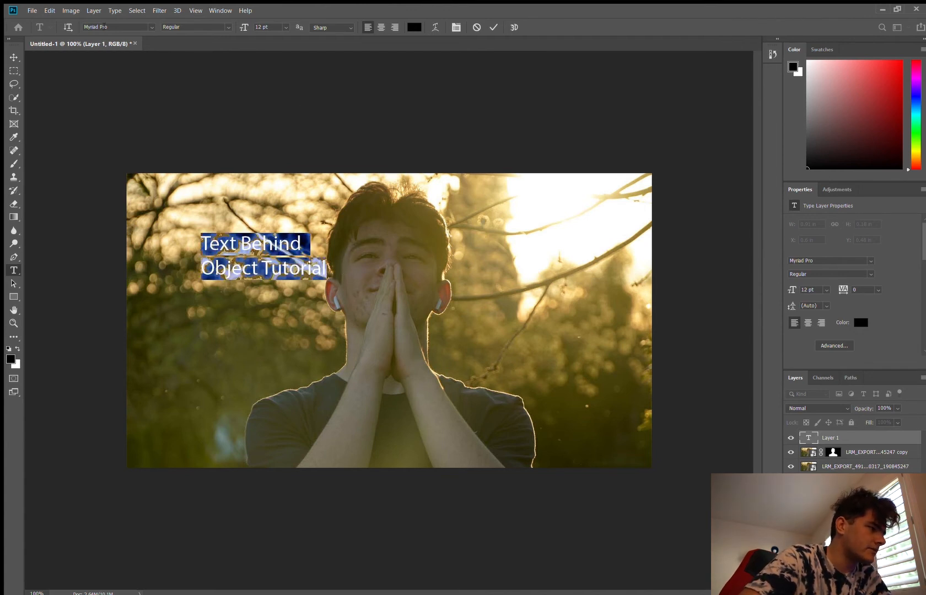
left_click(152, 28)
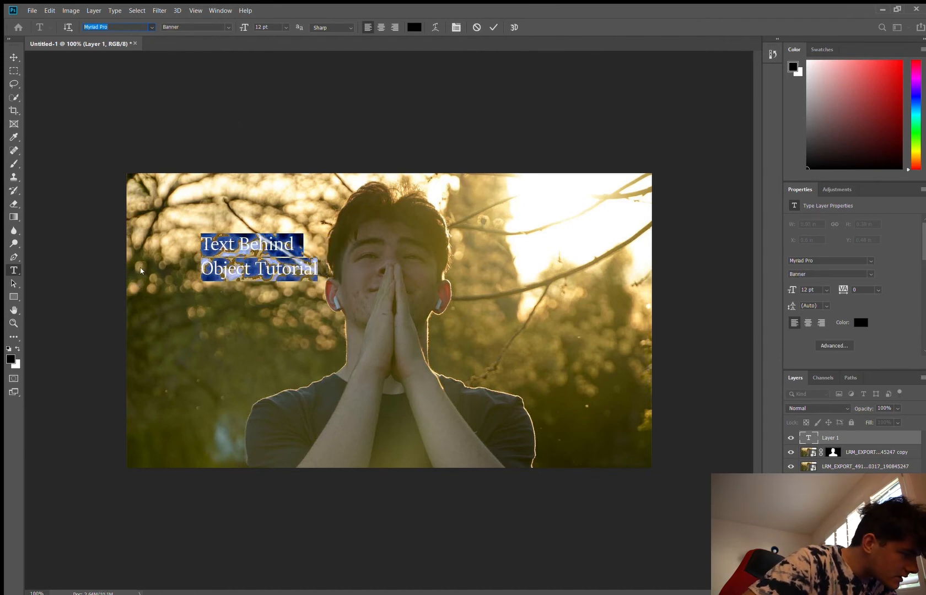
left_click(134, 308)
left_click(312, 254)
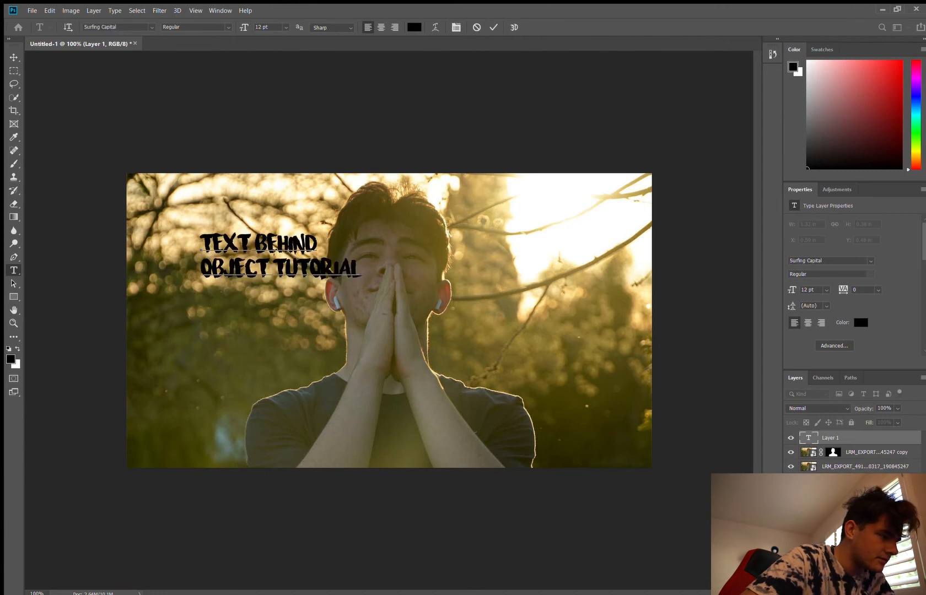
Step: Set the size of both text lines to 60 pt and their colour to white
left_click_drag(204, 243, 373, 276)
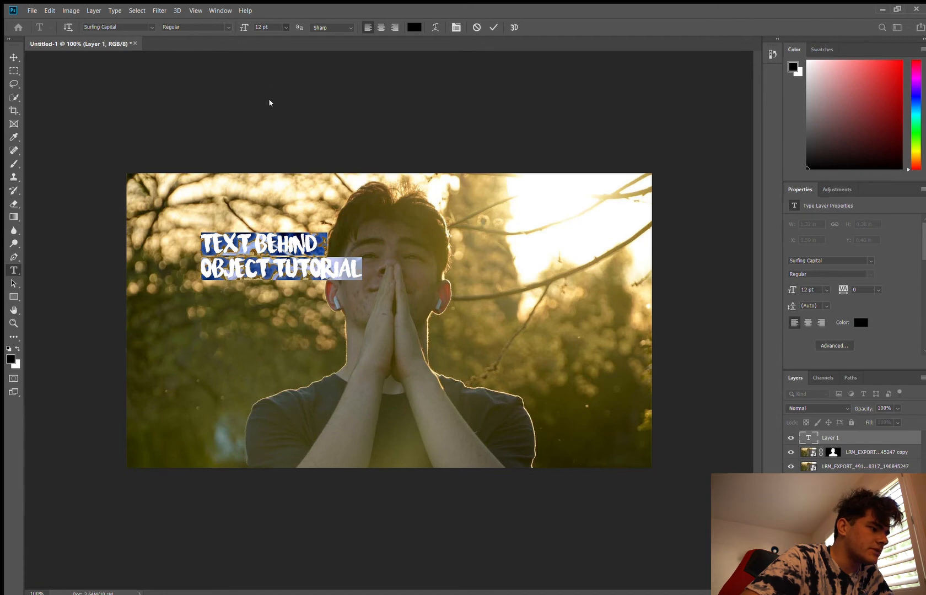
left_click(264, 154)
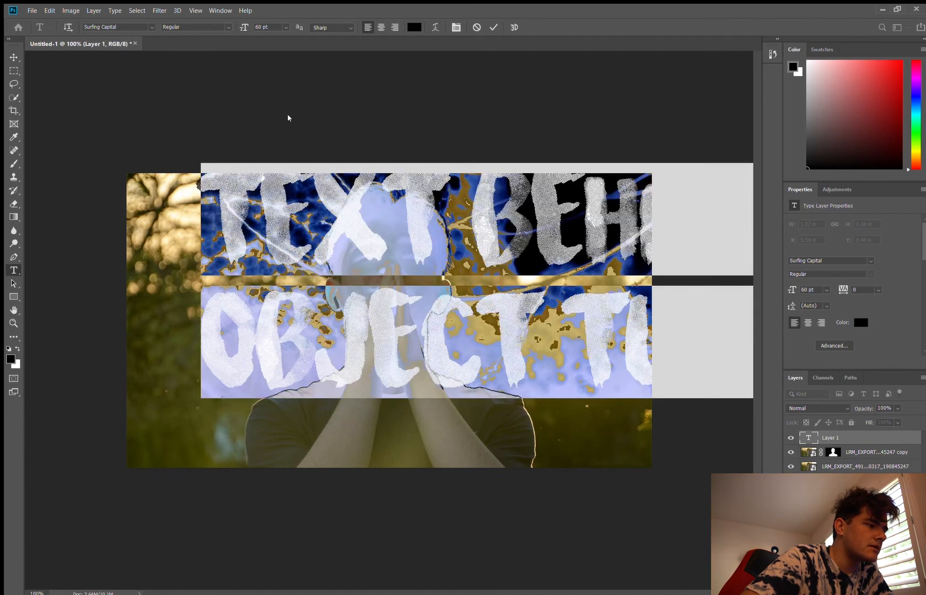
left_click(414, 27)
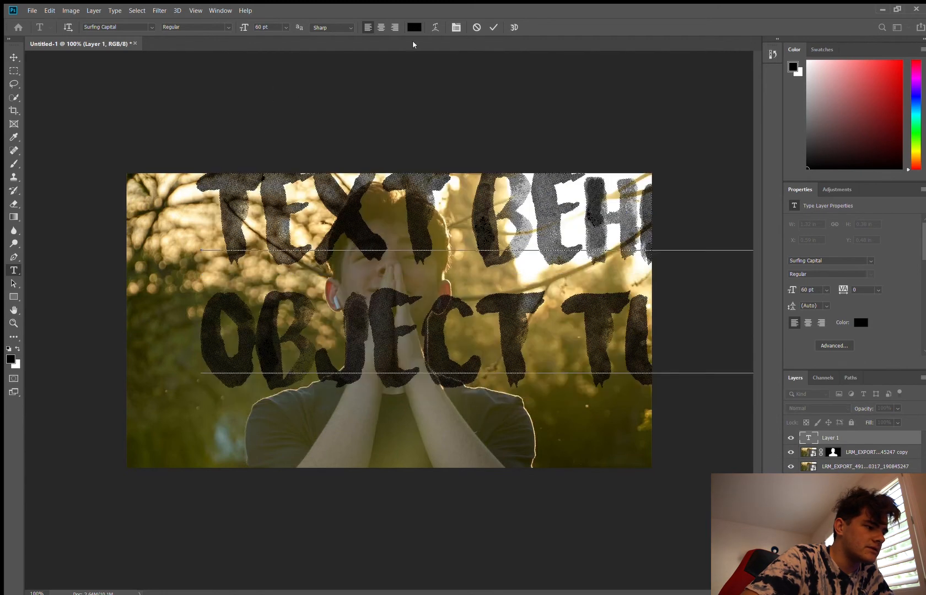
left_click(287, 96)
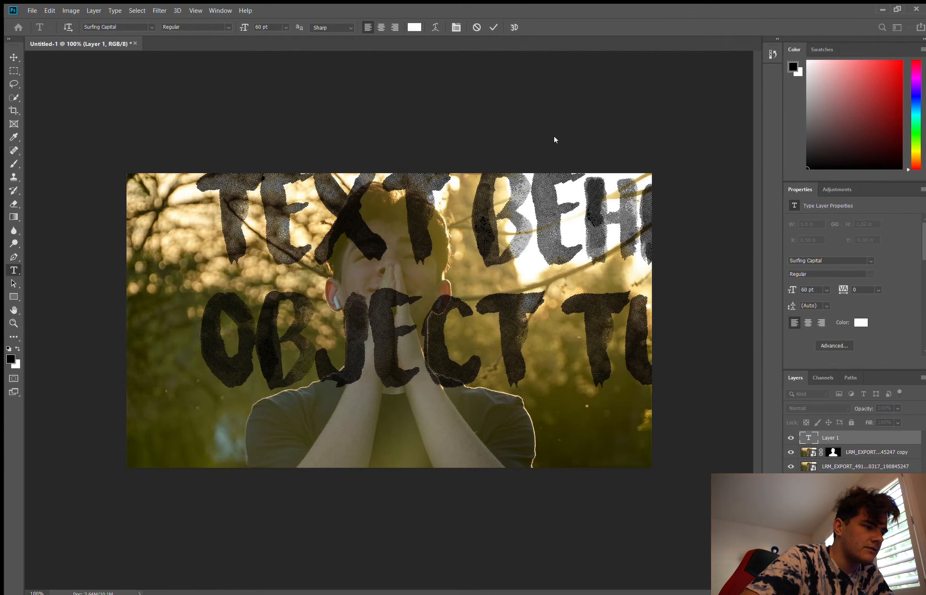
left_click(556, 142)
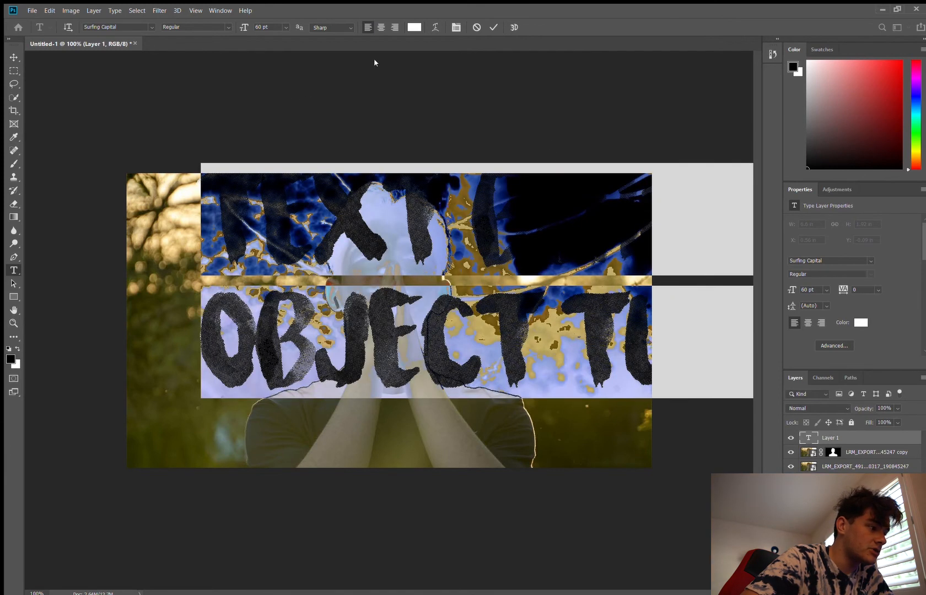
left_click(353, 275)
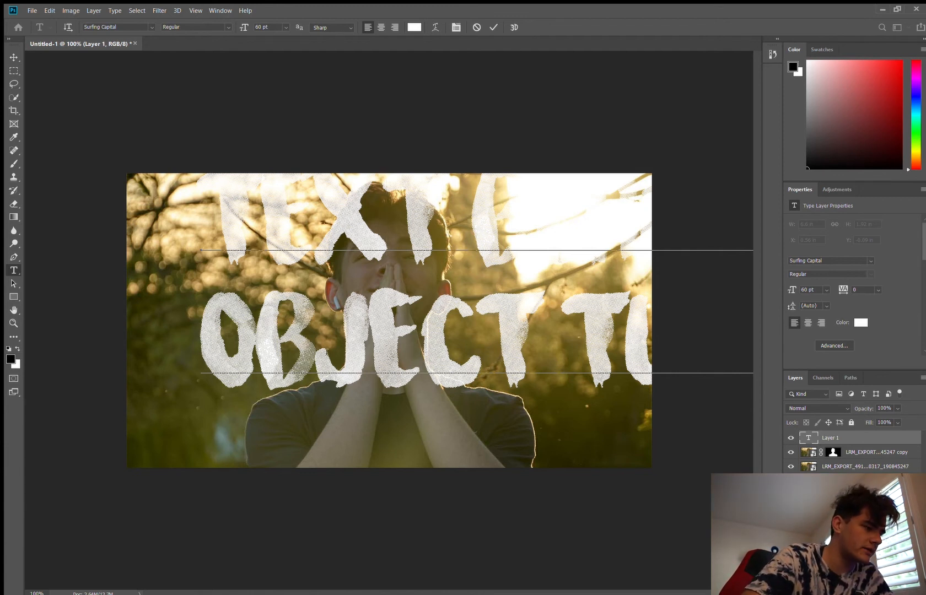
Step: Centre-align both lines of text and shift the text block left across the photo
key("ctrl+a")
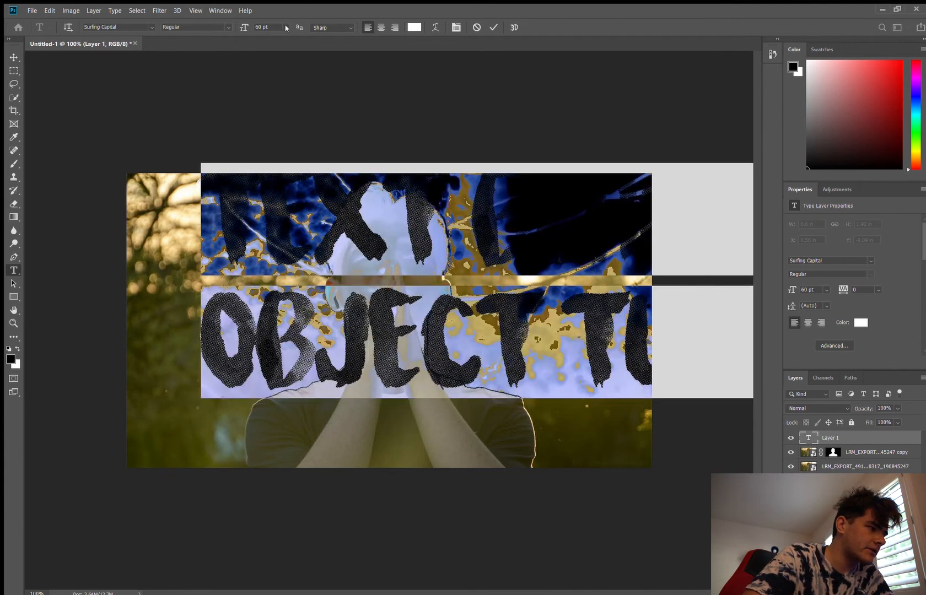
left_click(381, 27)
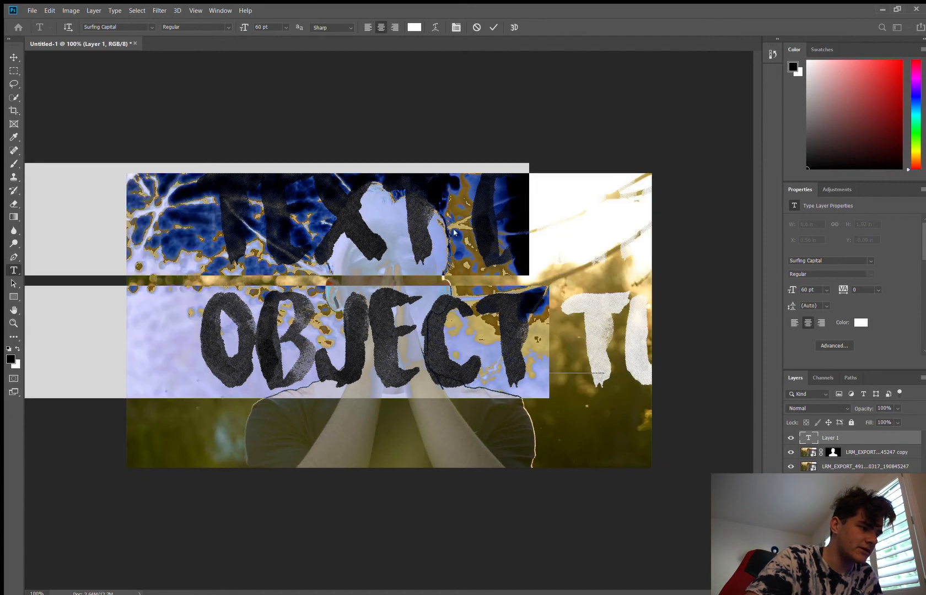
left_click(384, 271)
Step: Set the text size to 48 pt and move the block over the photo's middle, at about X -0.61 in, Y 0.12 in
key("ctrl+a")
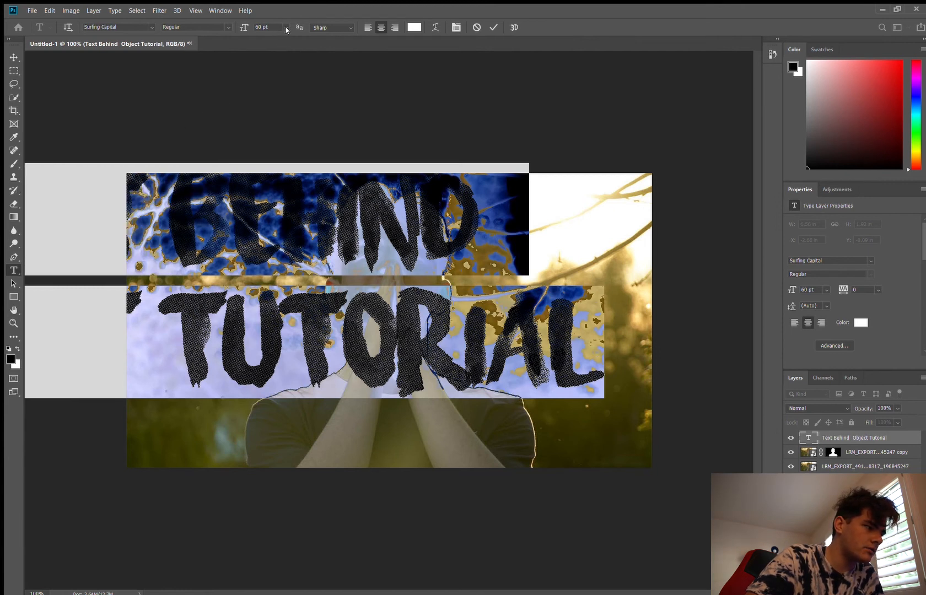
left_click(267, 139)
left_click(13, 57)
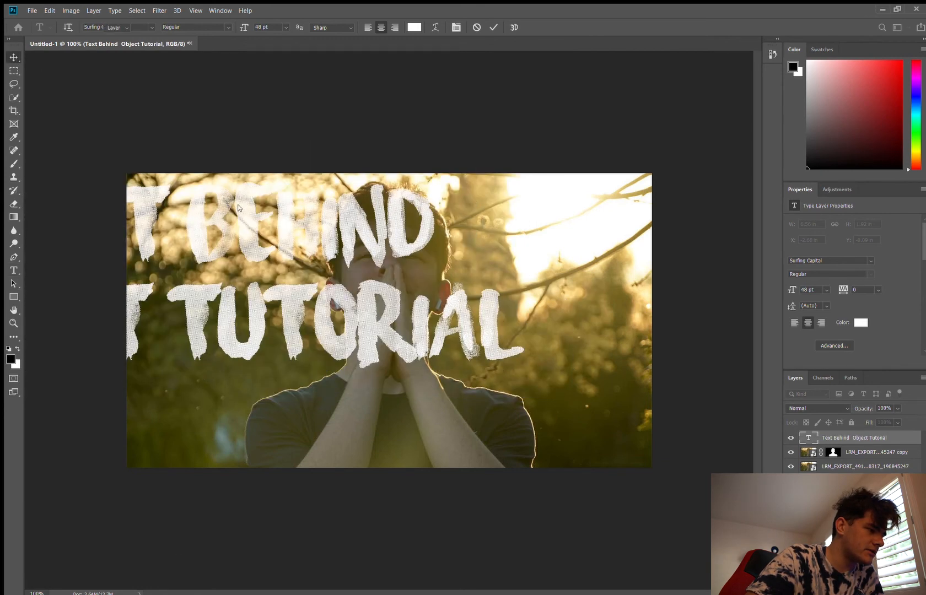
left_click_drag(211, 242, 401, 292)
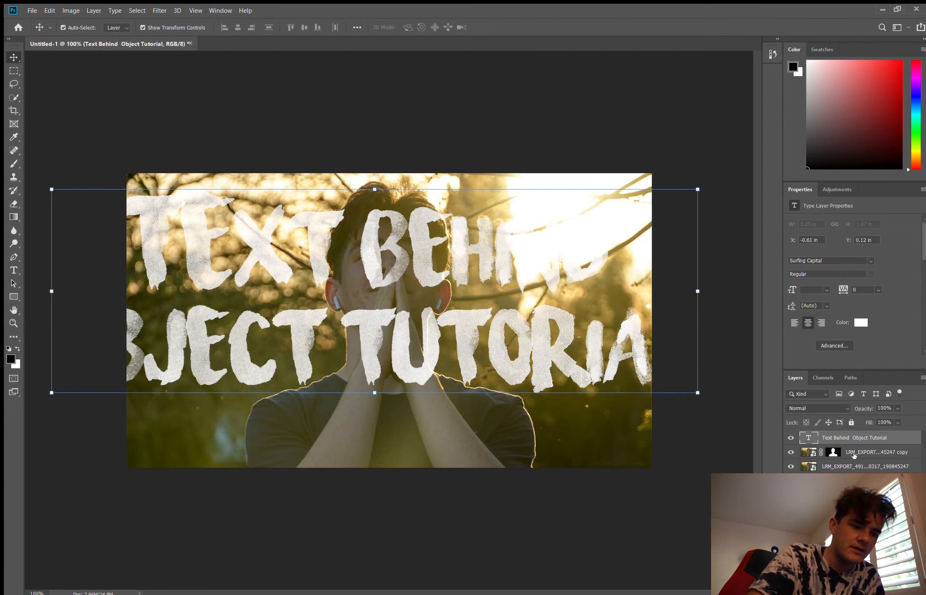
Step: Place the text layer beneath the masked photo copy and shift the text to about X -0.4 in, Y 0.25 in
left_click_drag(852, 439, 855, 460)
left_click_drag(540, 277, 564, 292)
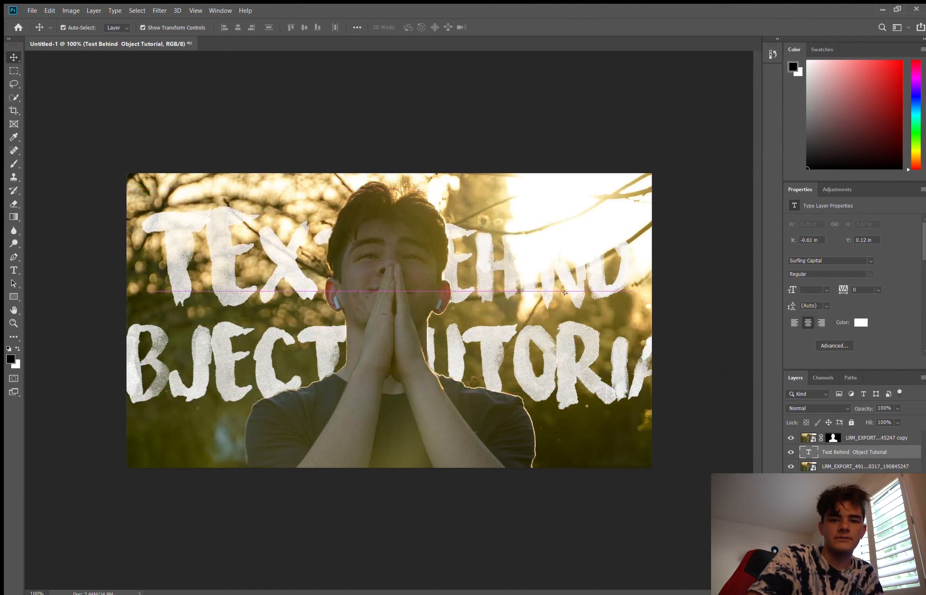
left_click_drag(564, 292, 564, 292)
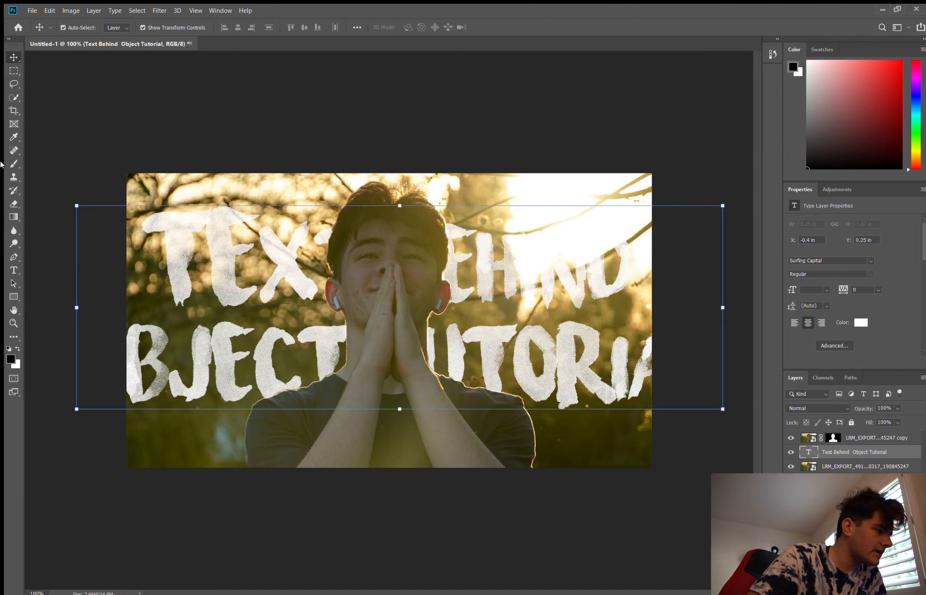